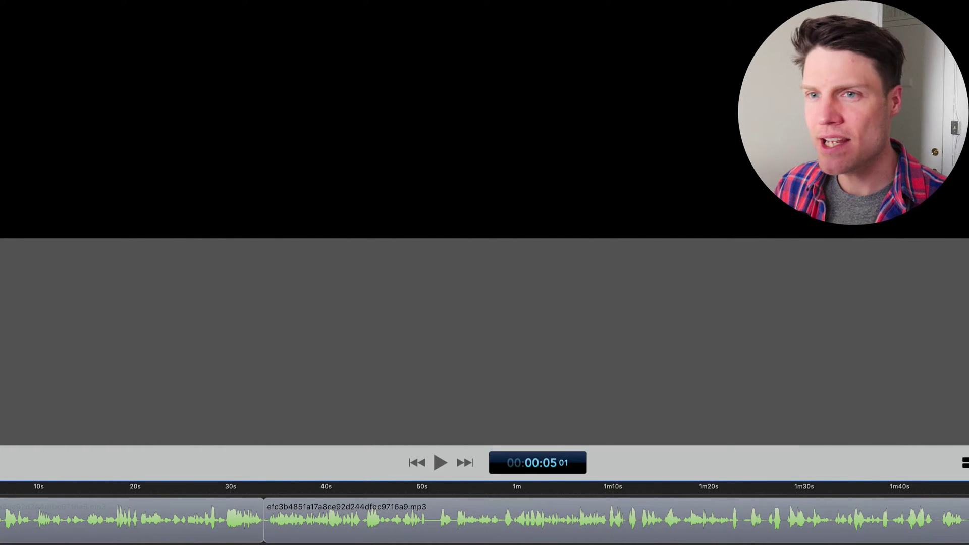
- Bring up Final Cut Pro's Share sheet with Cmd+E and cancel it without exporting
key(super+e)
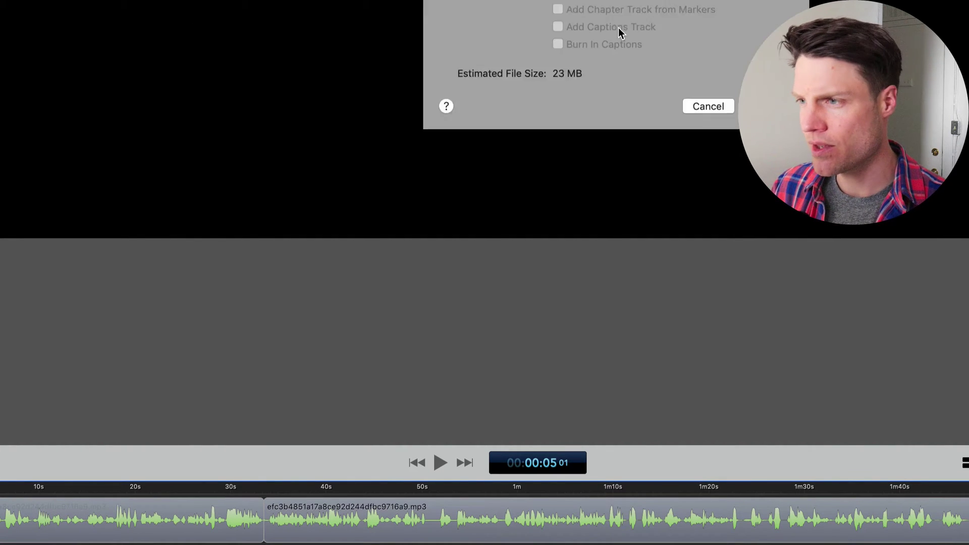
key(Escape)
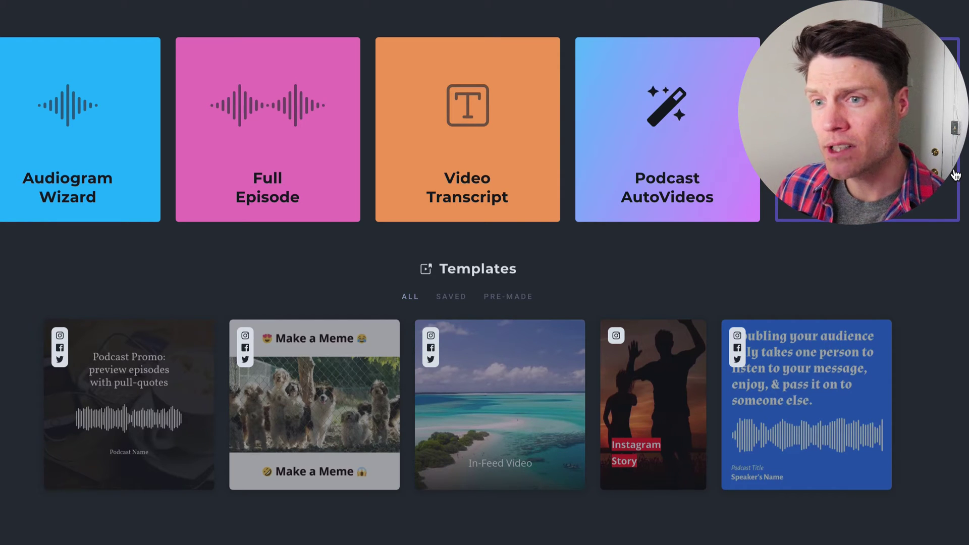
mouse_move(80, 128)
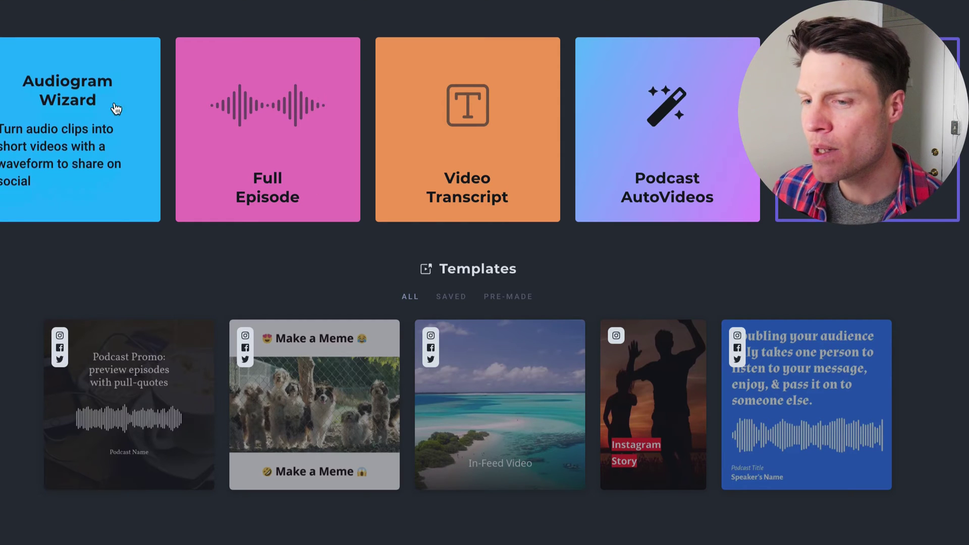
- Start an Audiogram Wizard project and upload the episode MP3
click(116, 108)
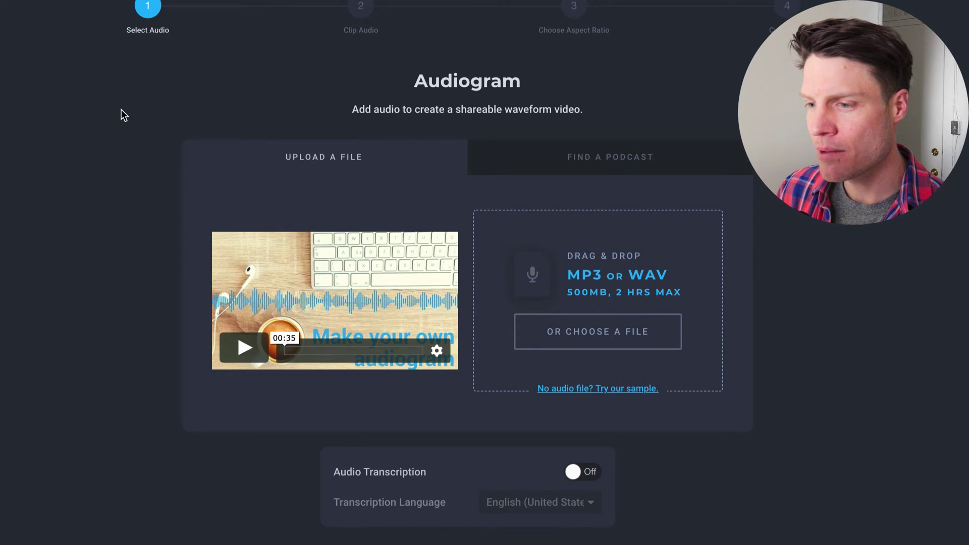
click(649, 320)
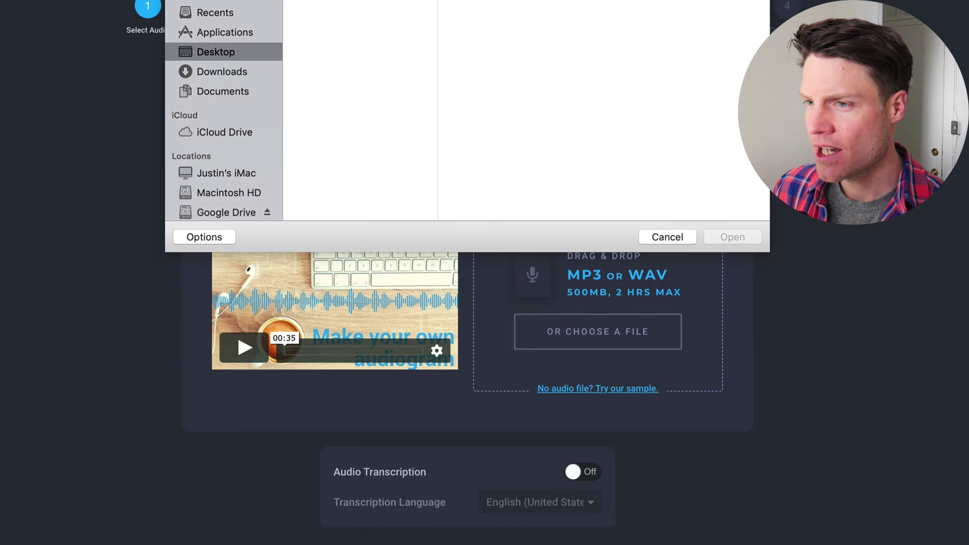
click(755, 241)
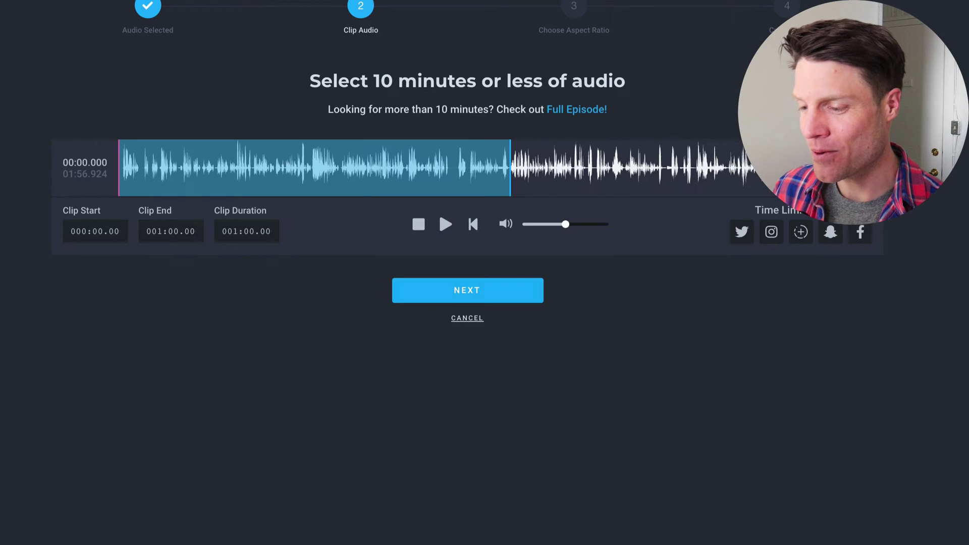
- Trim the audio clip to end at 1:37.47 and choose the Square aspect ratio
drag(512, 177, 545, 177)
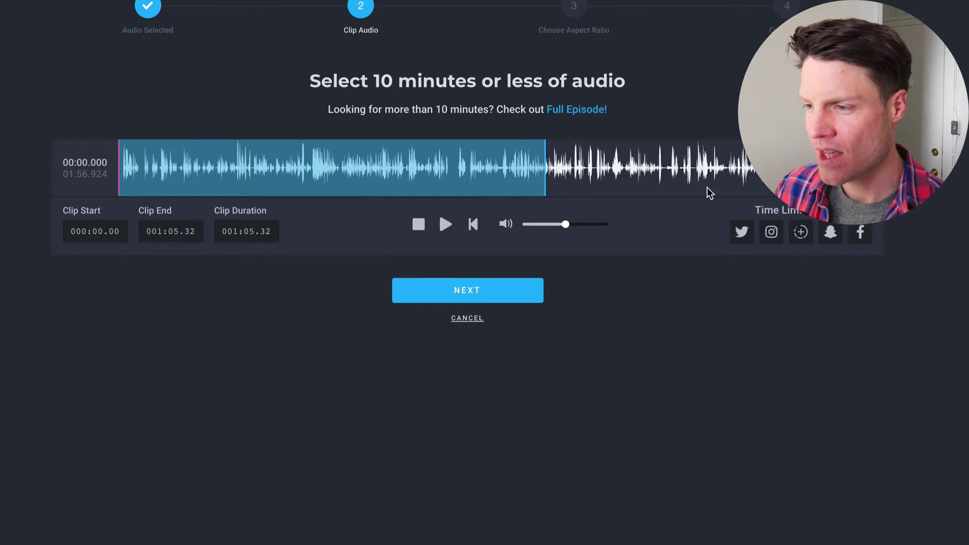
drag(708, 193, 755, 193)
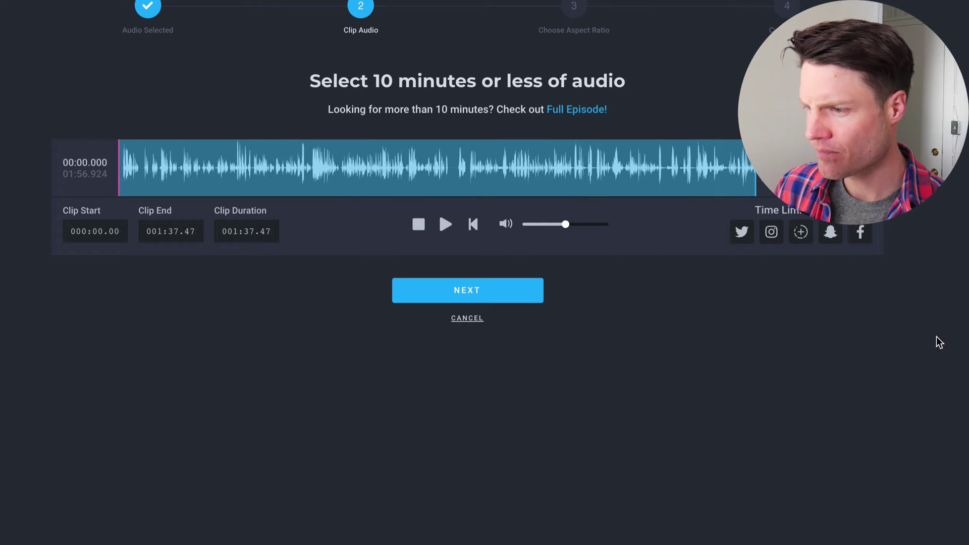
click(478, 301)
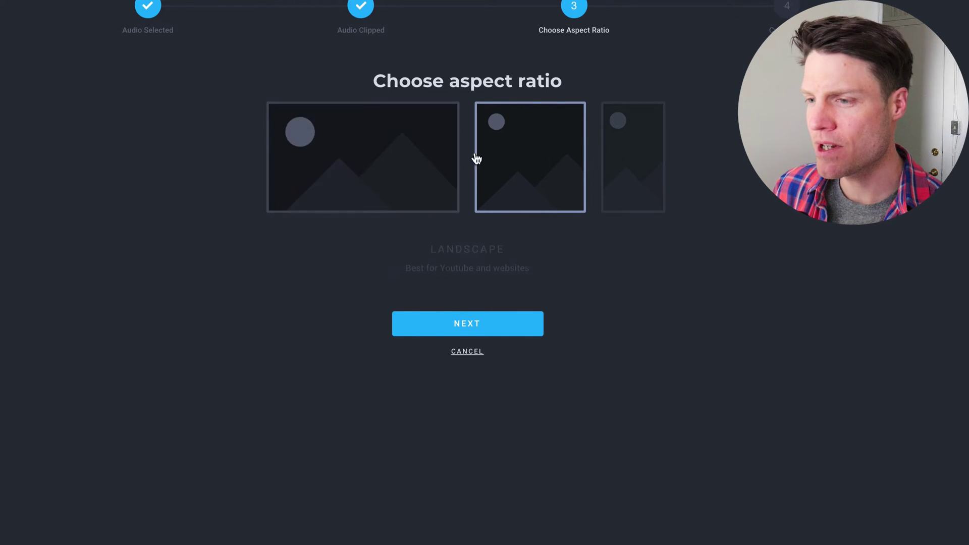
click(520, 324)
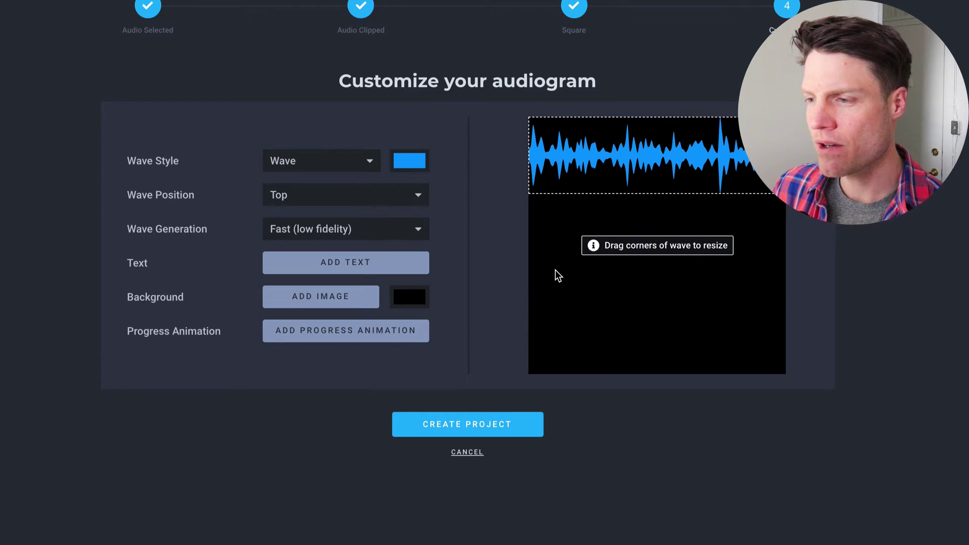
- Use jon-at-work.jpg from Transistor.fm > Podcasts > Photos as the square-cropped background
click(353, 308)
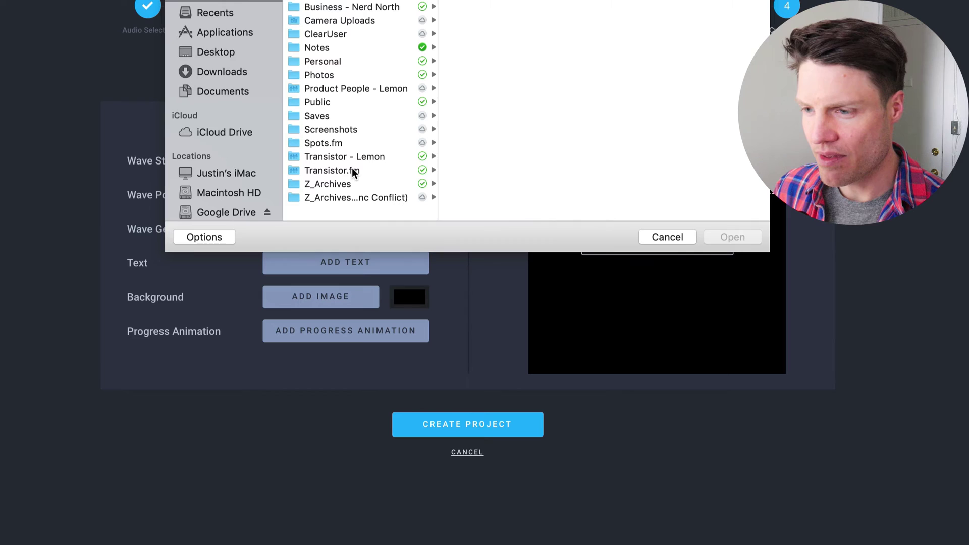
click(352, 172)
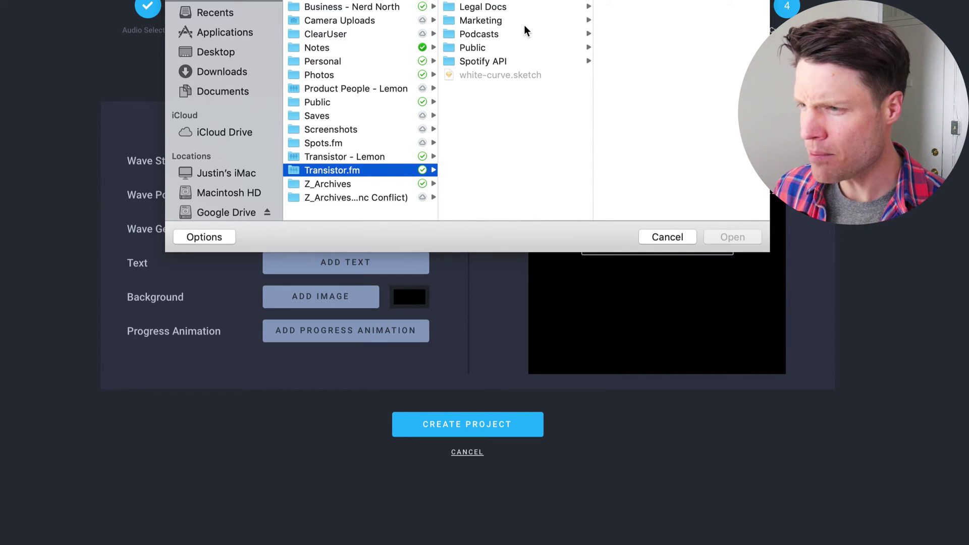
click(479, 34)
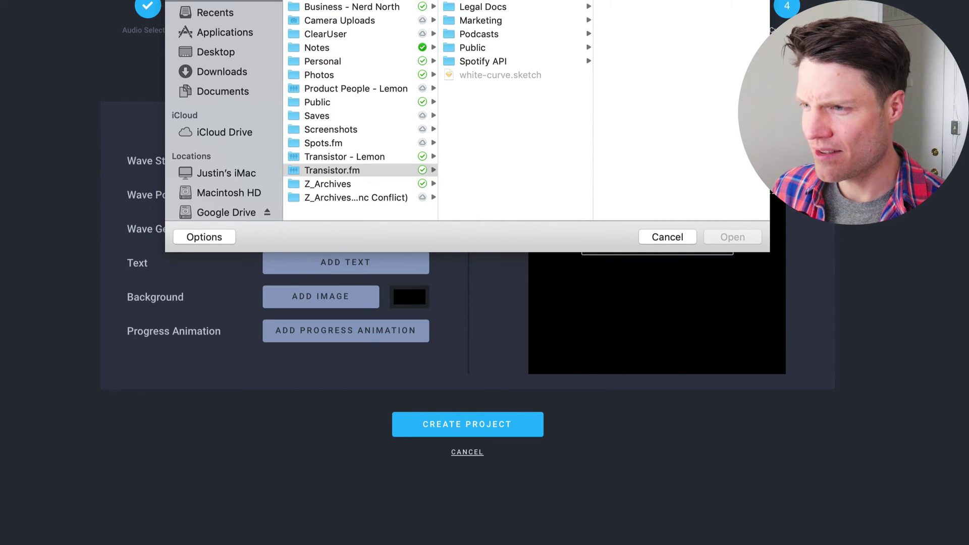
click(629, 34)
click(651, 8)
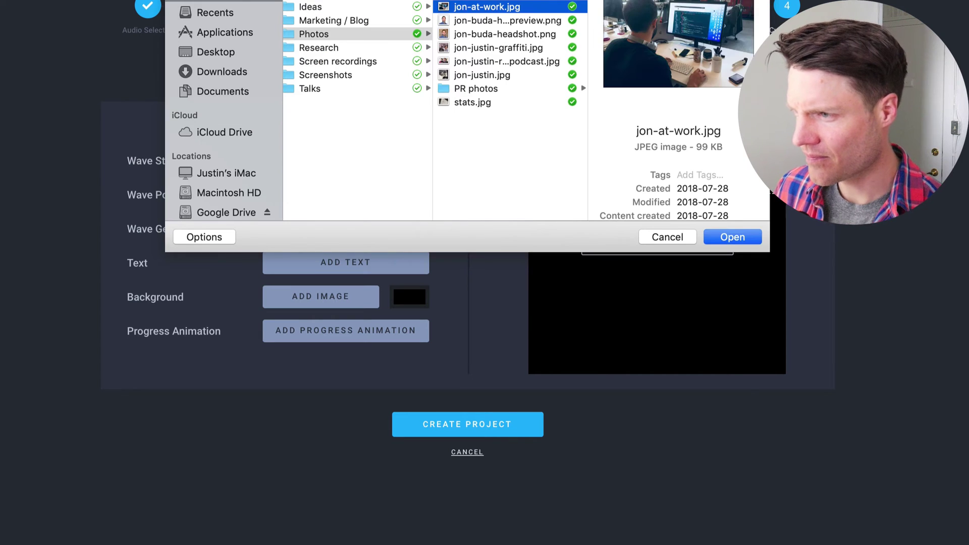
click(746, 241)
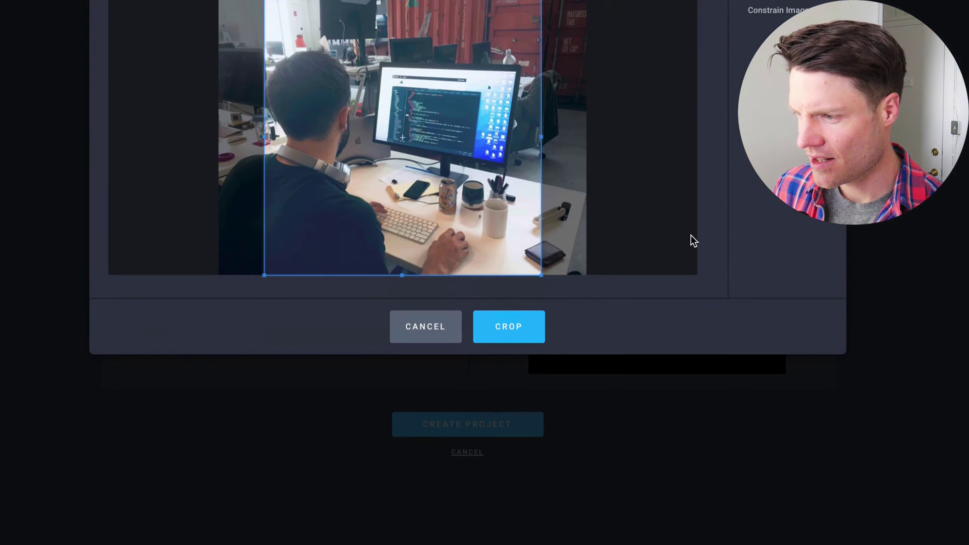
drag(416, 176, 487, 176)
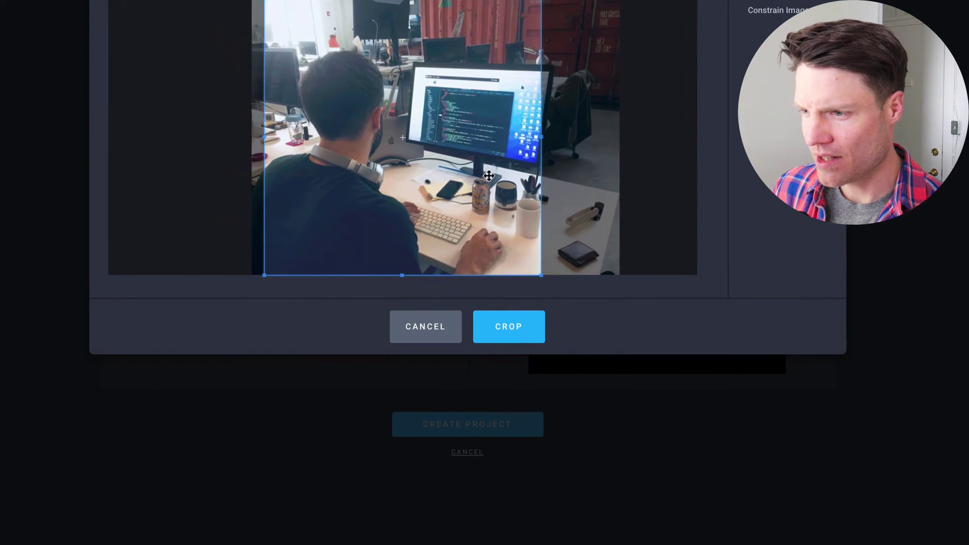
click(514, 335)
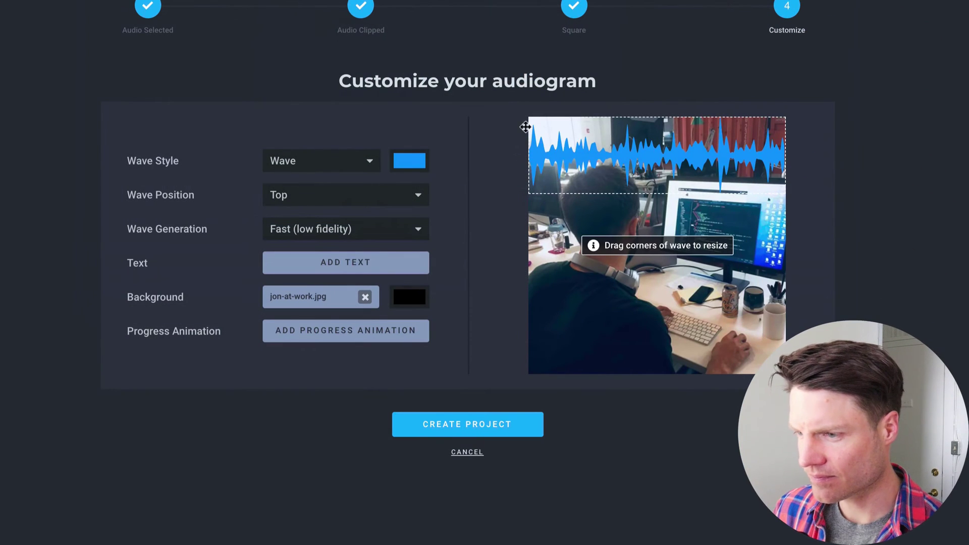
- Set the waveform to Bottom position with Round Bars style, then create the project
click(299, 198)
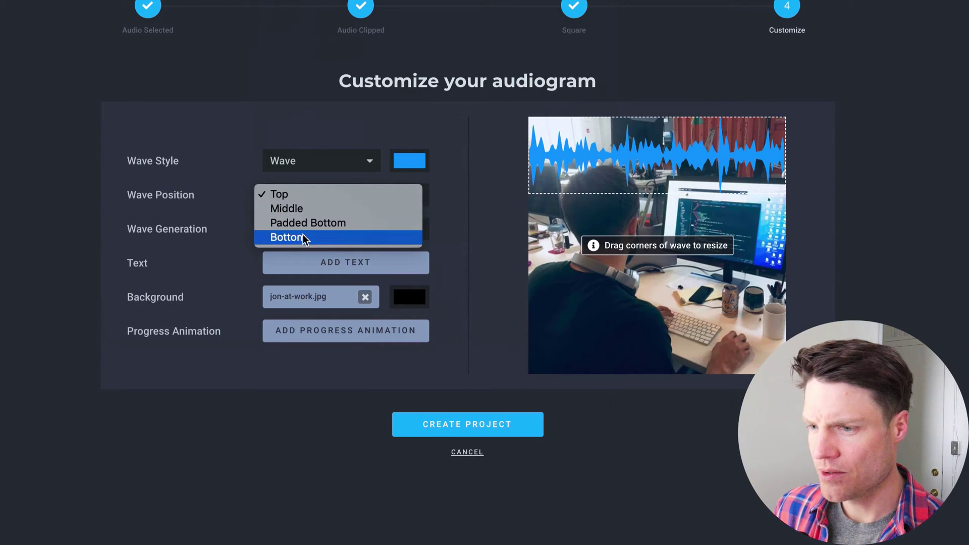
click(303, 235)
click(349, 163)
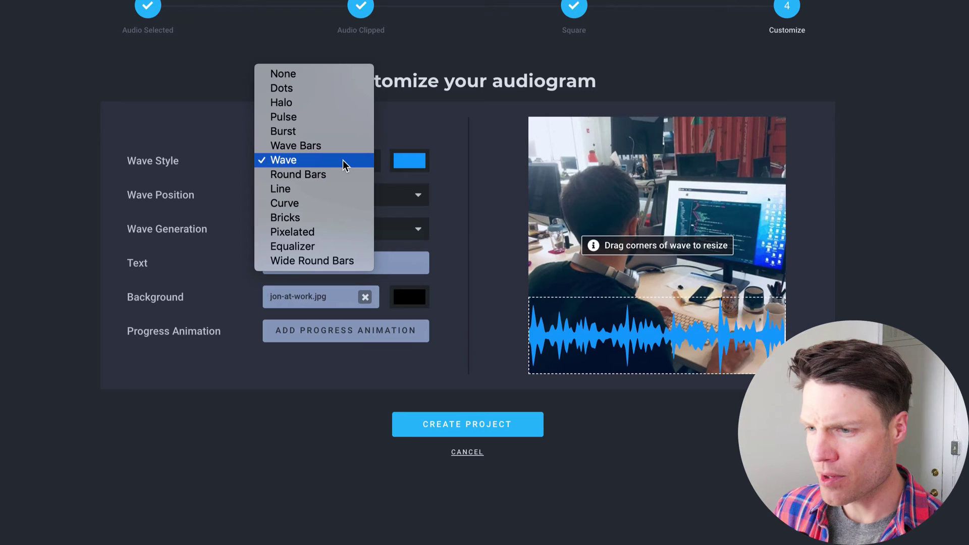
click(331, 174)
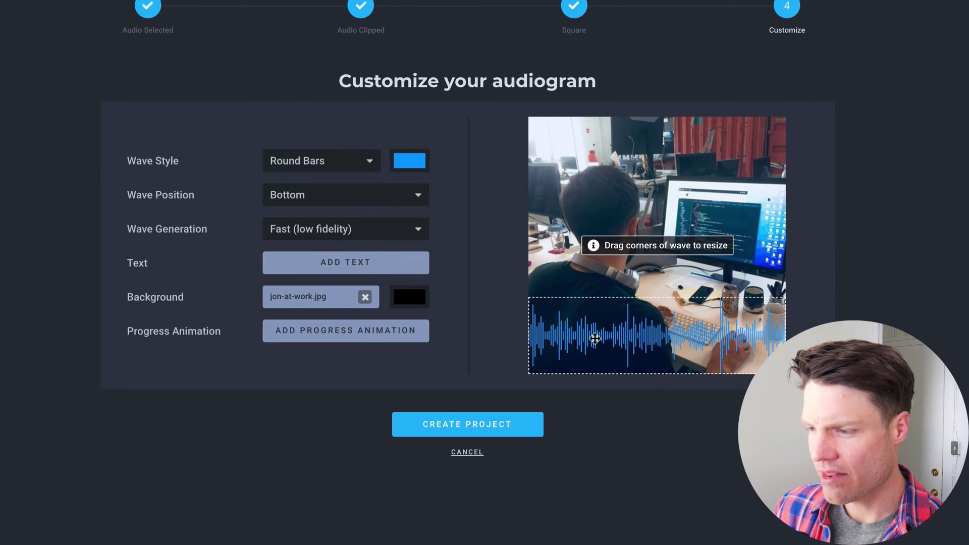
click(444, 429)
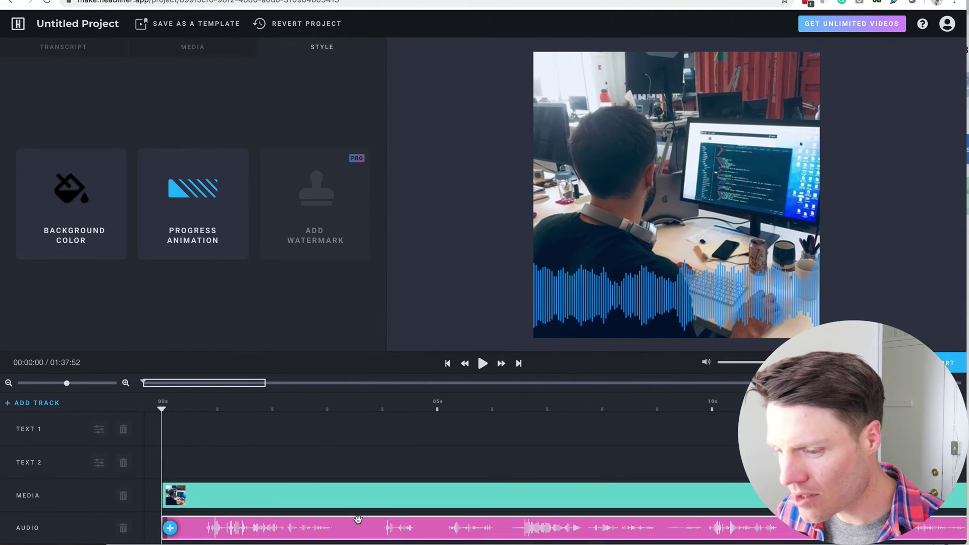
- Play a few seconds of the audiogram preview, pause, and open the export settings
click(482, 365)
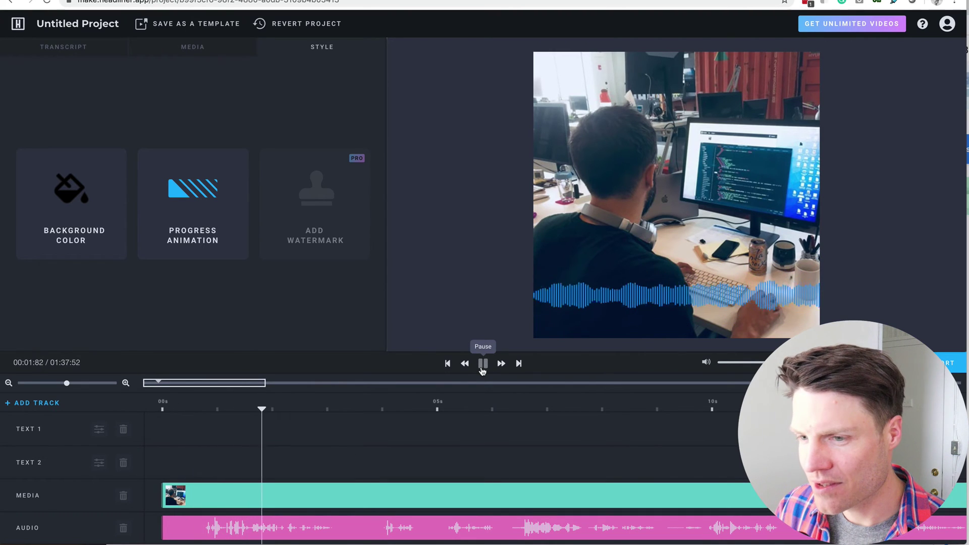
click(482, 364)
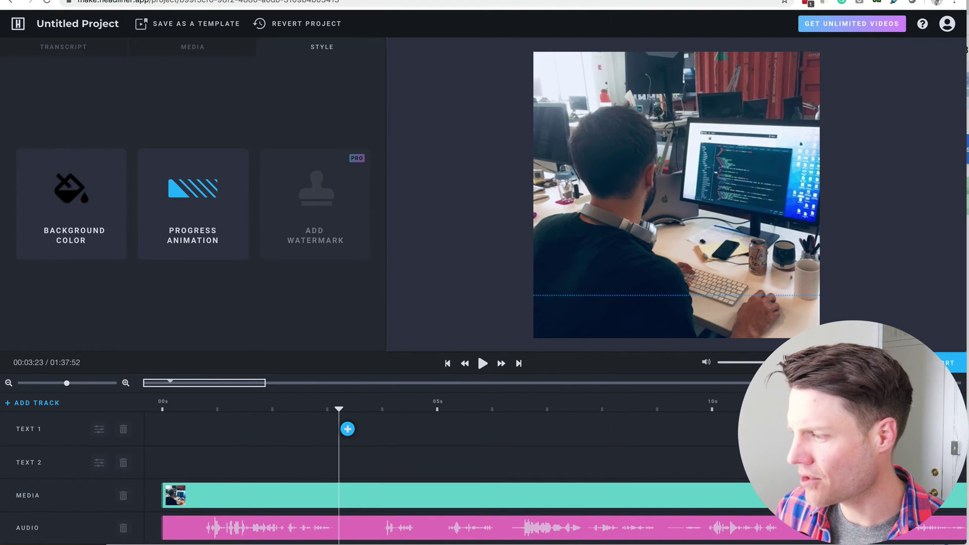
click(945, 363)
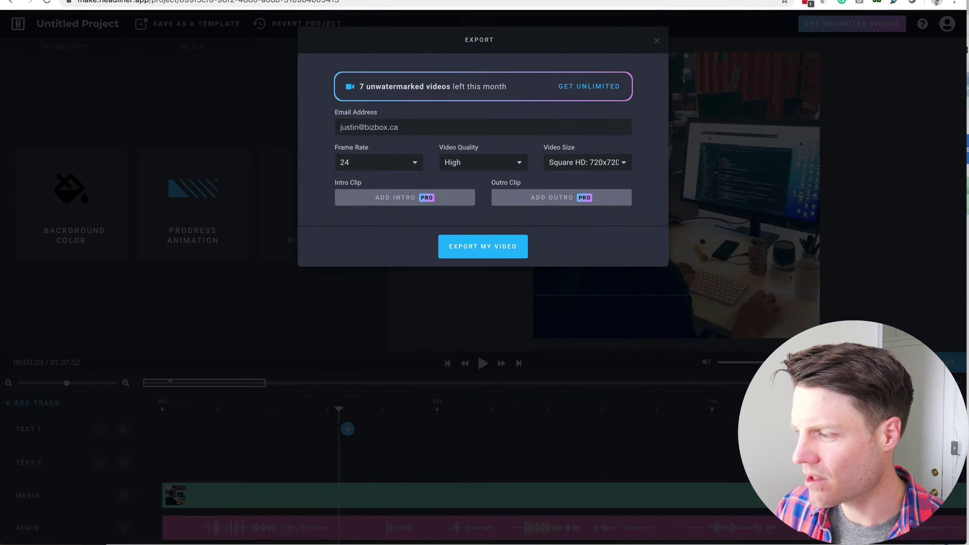
- Export the video at 24 fps, High quality and Square HD2 1080 size
click(562, 163)
click(565, 175)
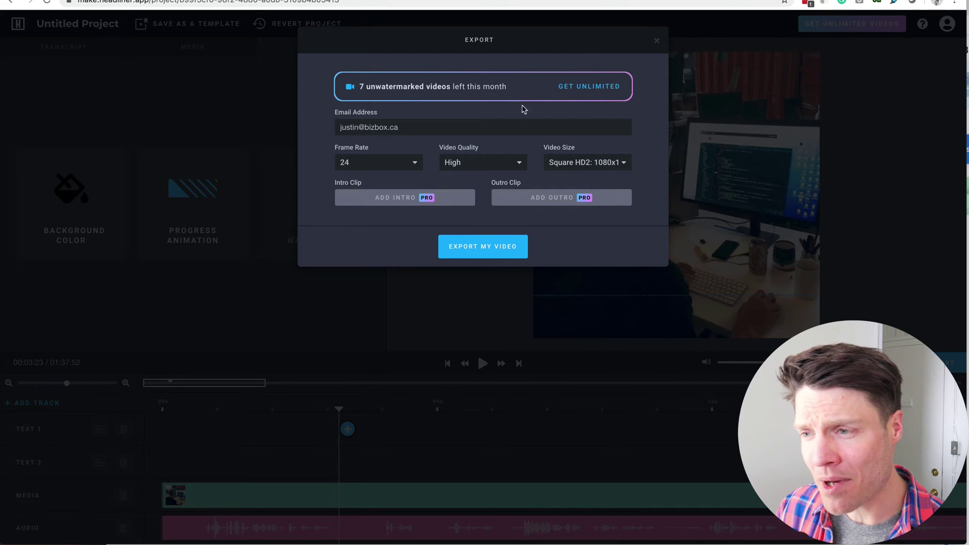
click(495, 249)
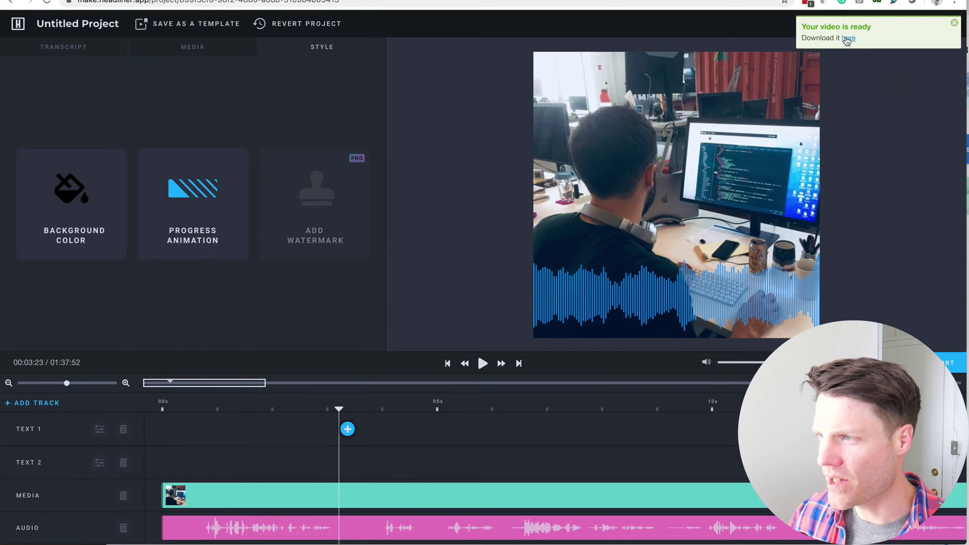
- Open the share page from the ready notice and download the audiogram MP4
click(847, 38)
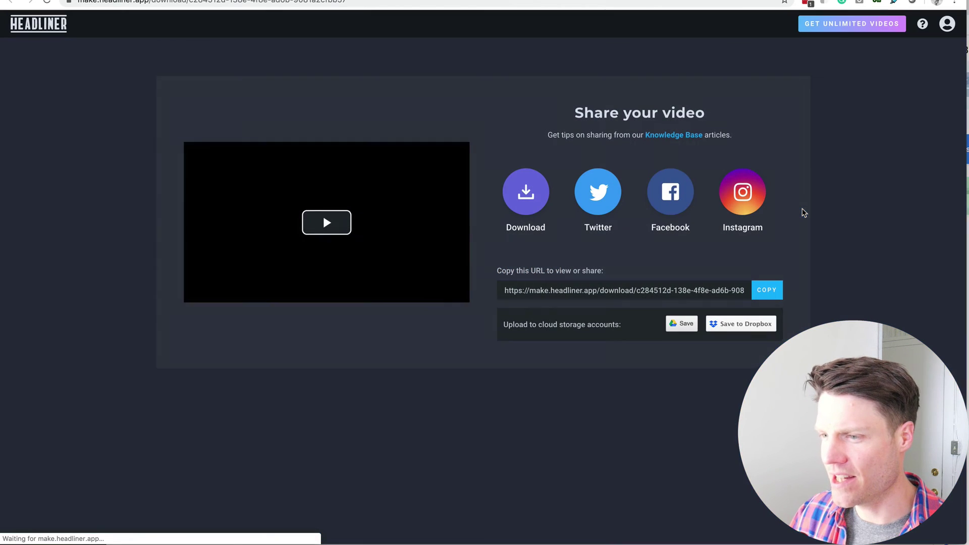
click(524, 191)
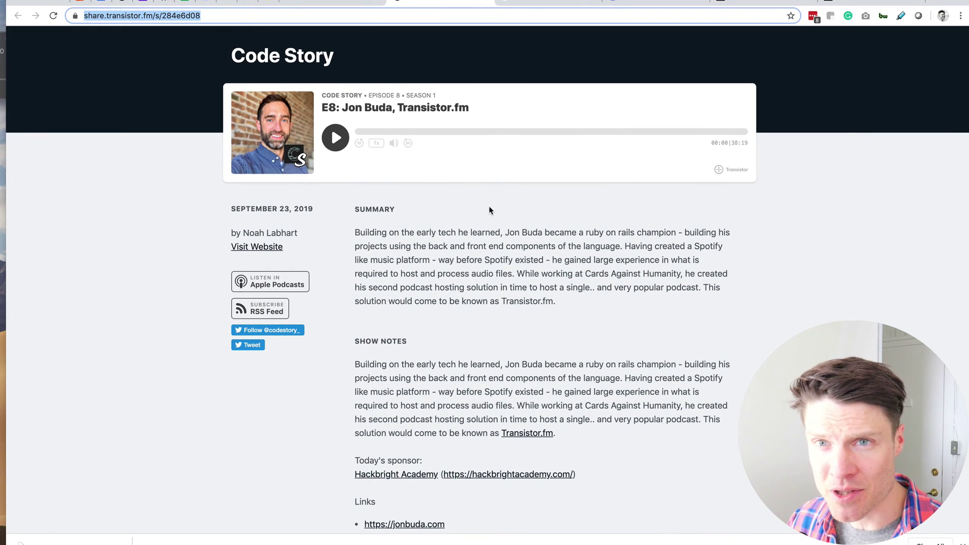
click(156, 0)
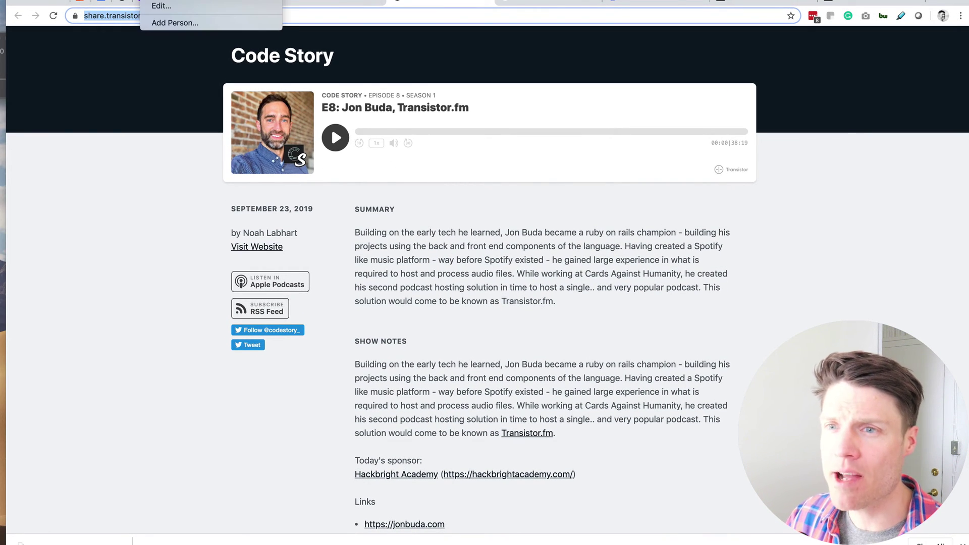
key(super+t)
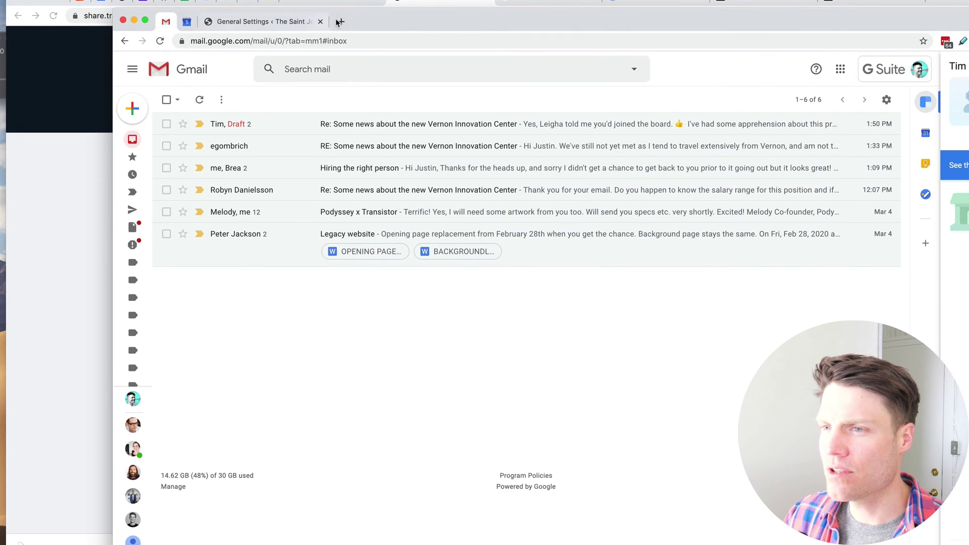
text(tw)
key(Return)
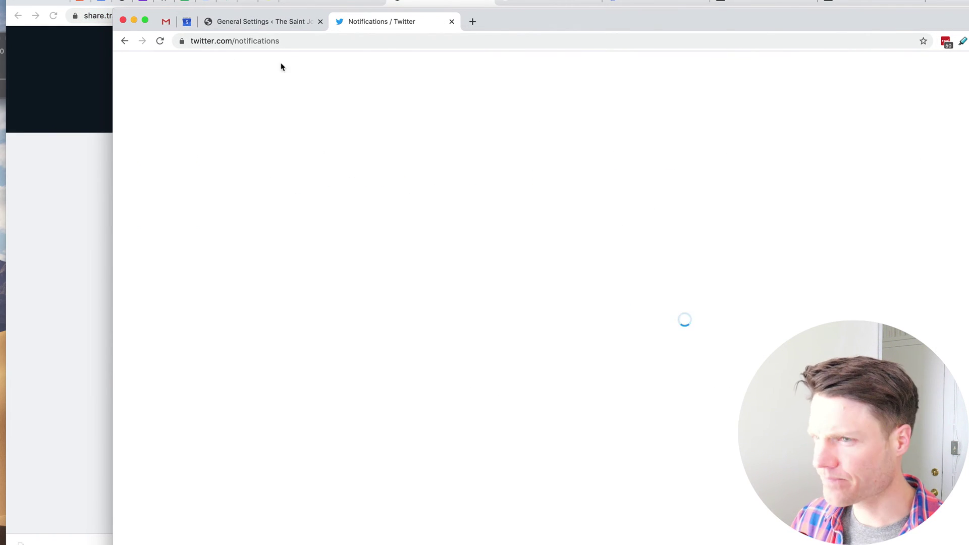
click(331, 99)
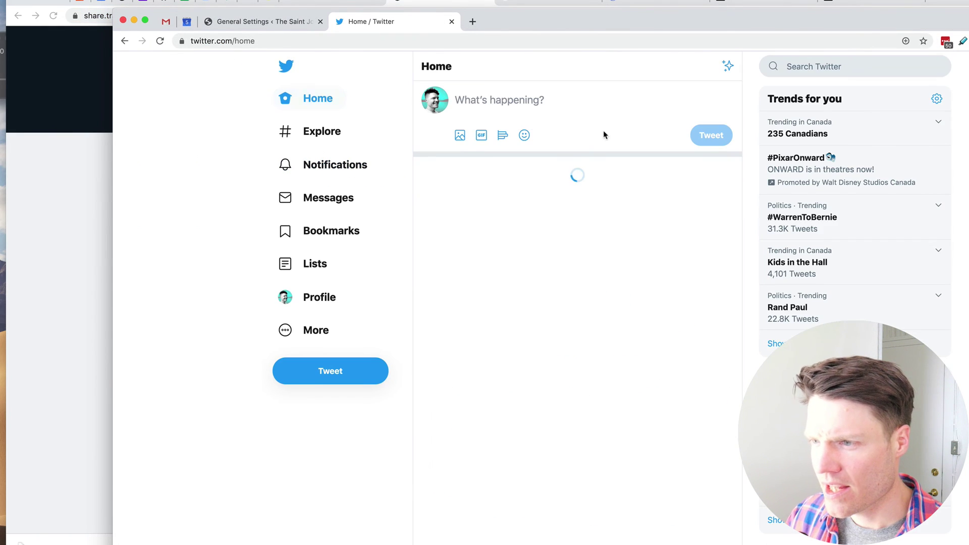
click(514, 100)
text(Really interesting to hear this background on )
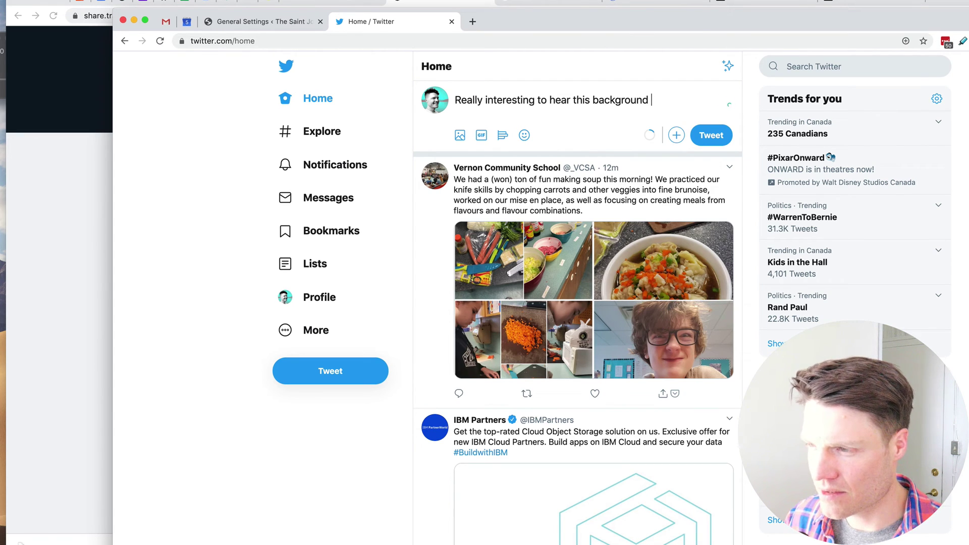
text(@jo)
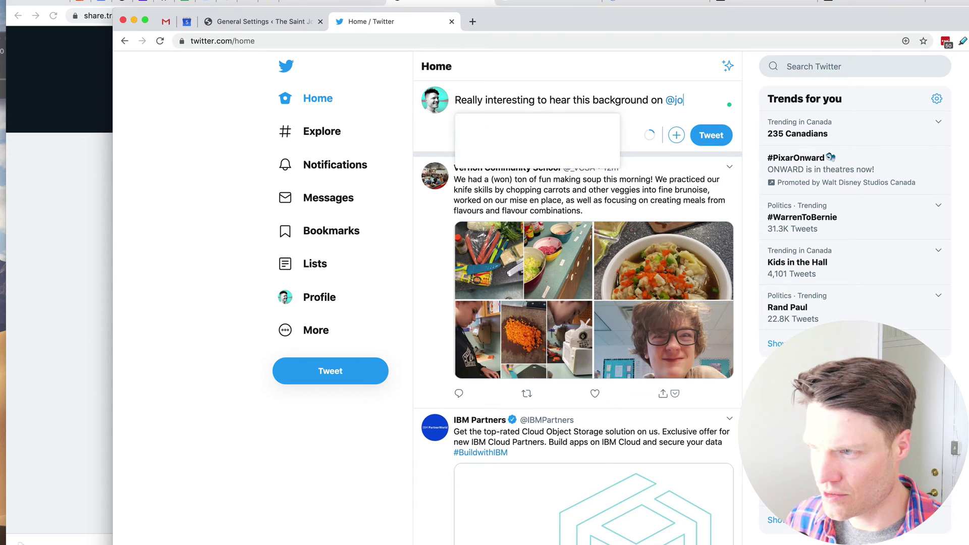
text(nbuda (my co-founder)
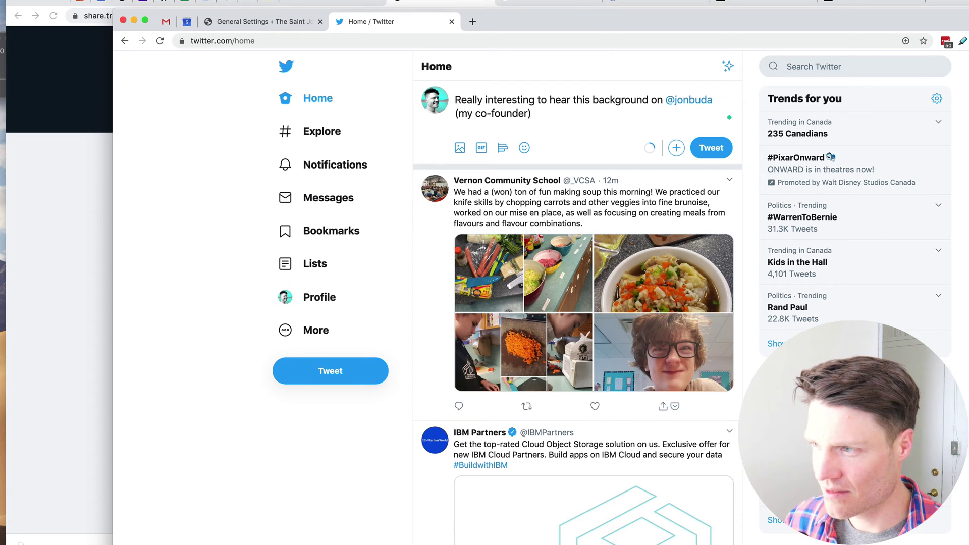
text(:)
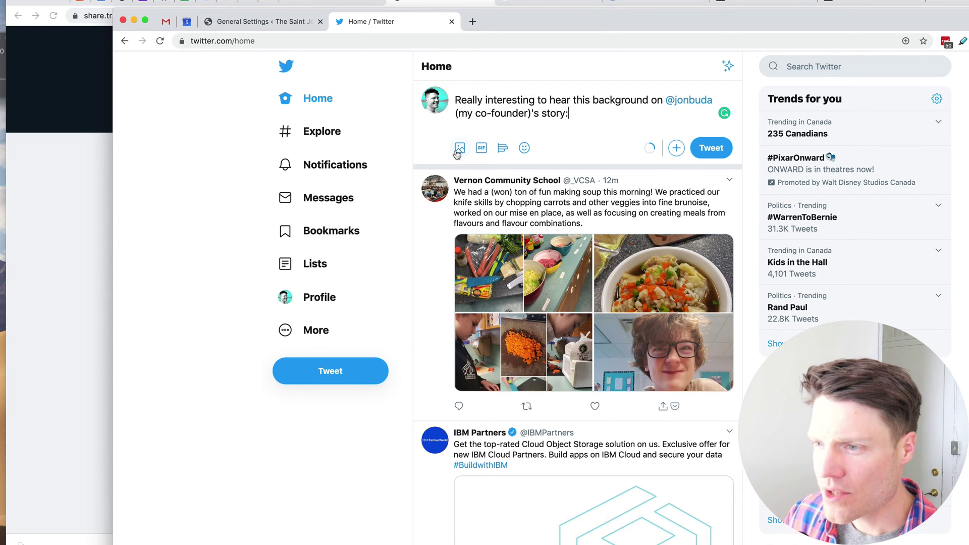
- Attach the Untitled Project (Headliner) MP4 from Downloads to the tweet
click(459, 149)
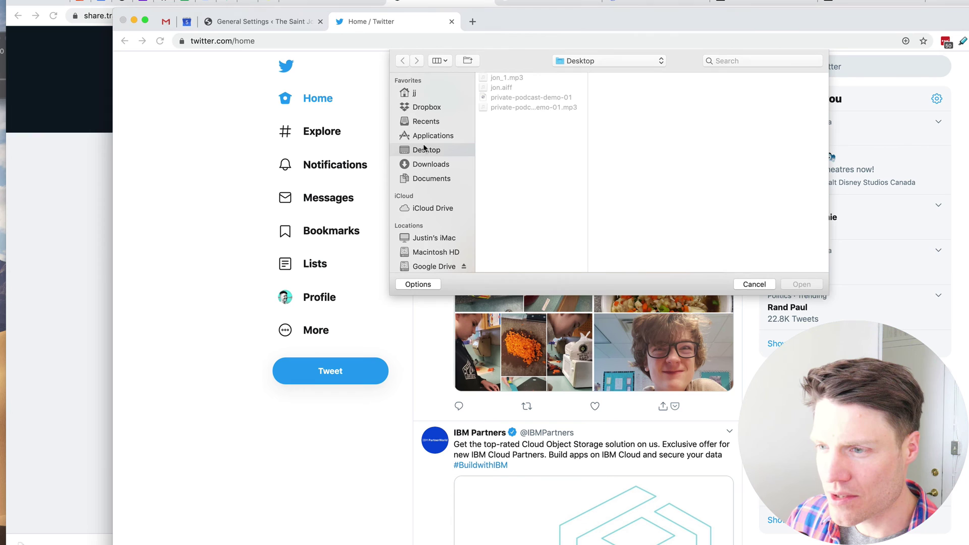
click(429, 166)
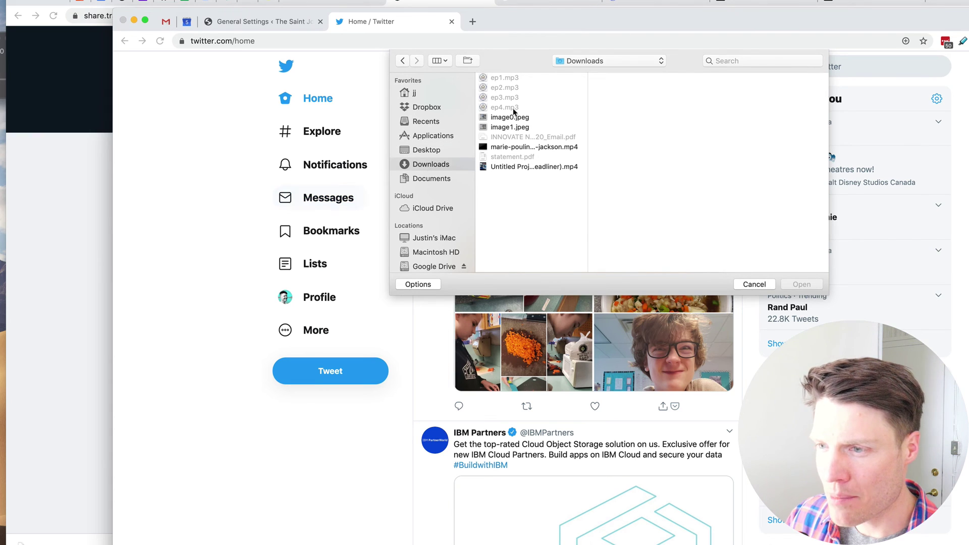
click(518, 168)
click(802, 284)
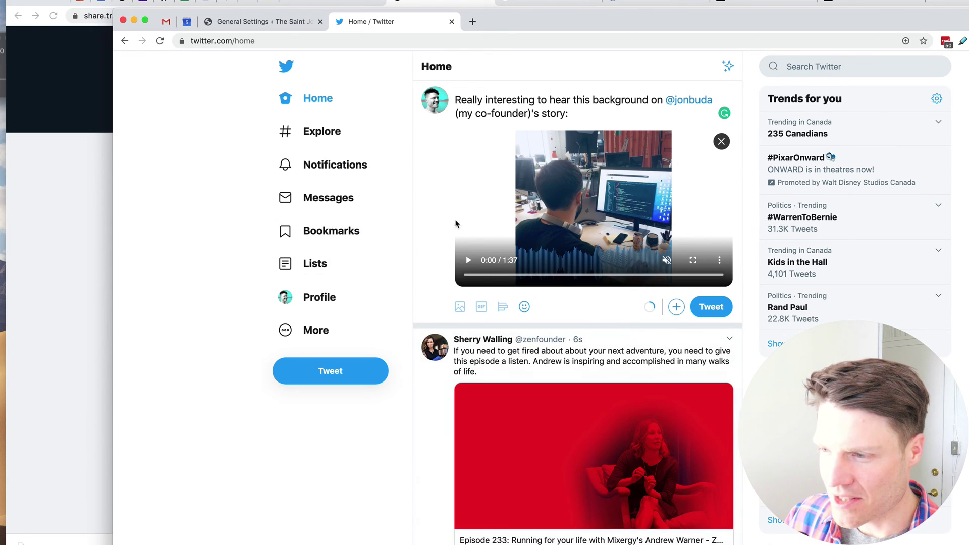
- Put the share.transistor.fm/s/284e6d08 episode link on its own line below the tweet text
click(467, 262)
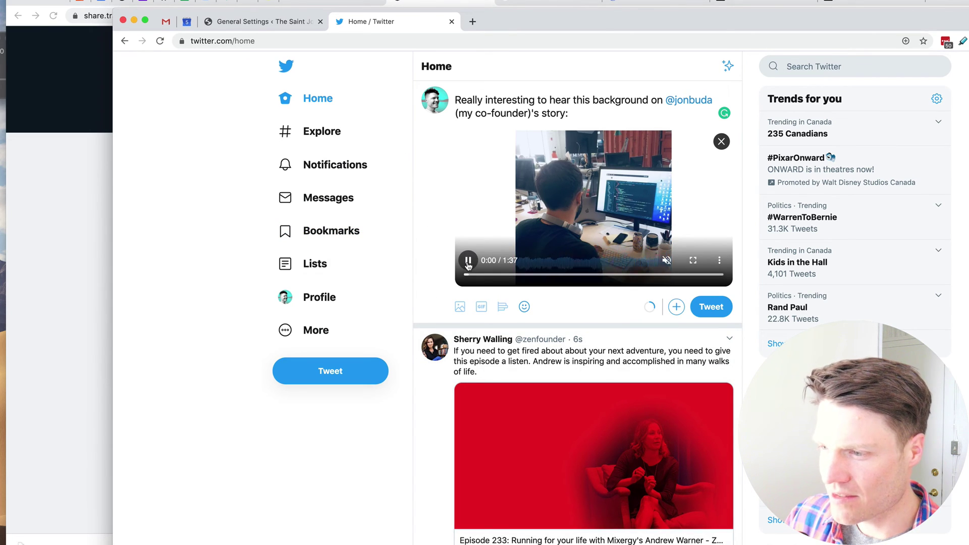
click(468, 261)
scroll(504, 232, down, 1)
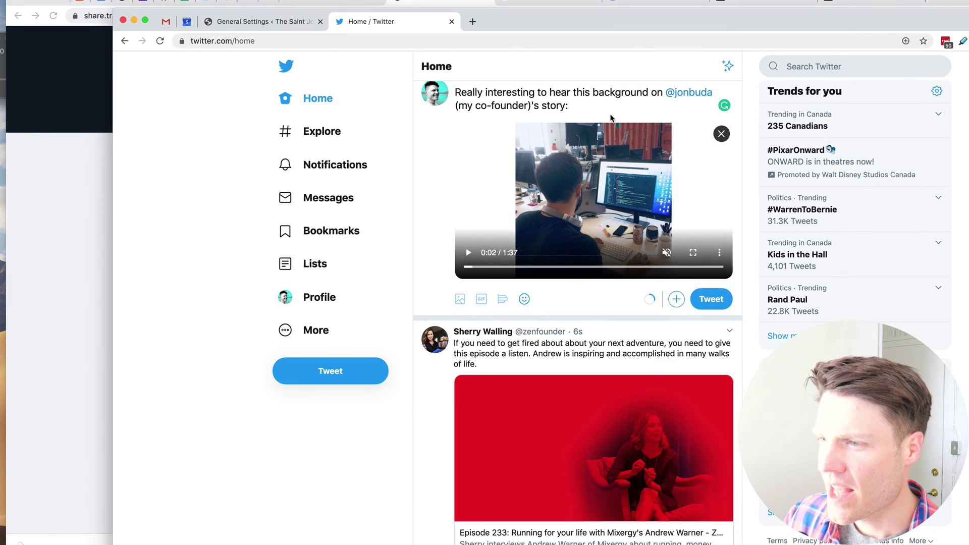
key(Return)
scroll(529, 180, up, 1)
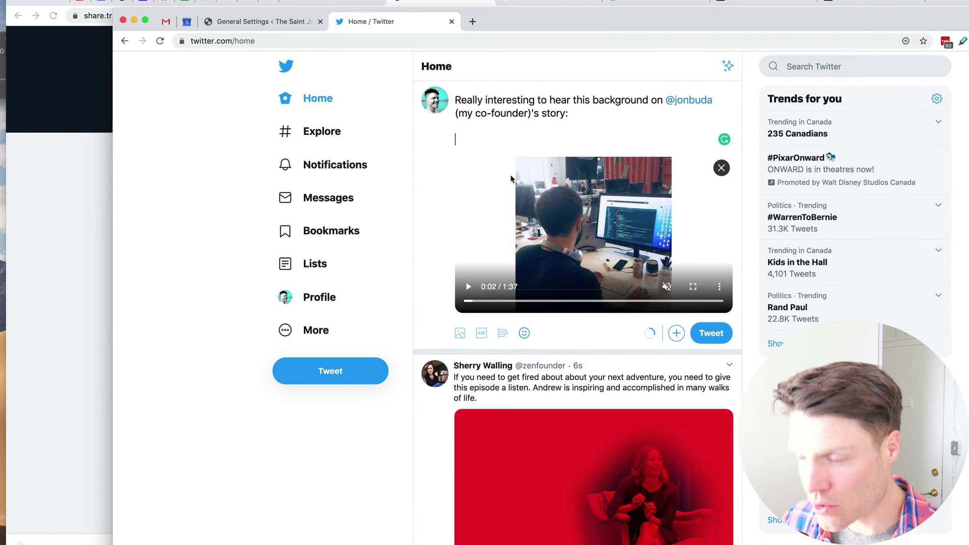
text(https://share.transistor.fm/s/284e6d08)
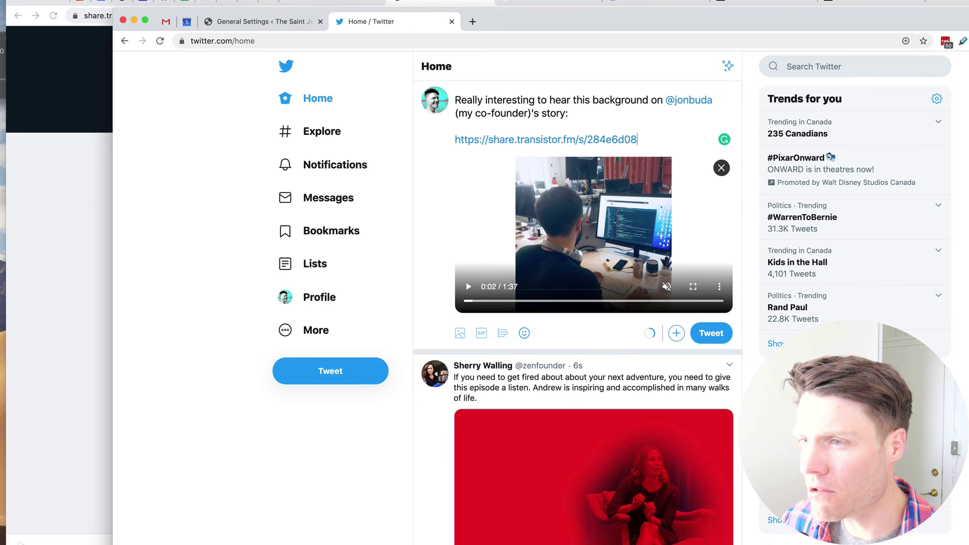
key(super+grave)
key(super+grave)
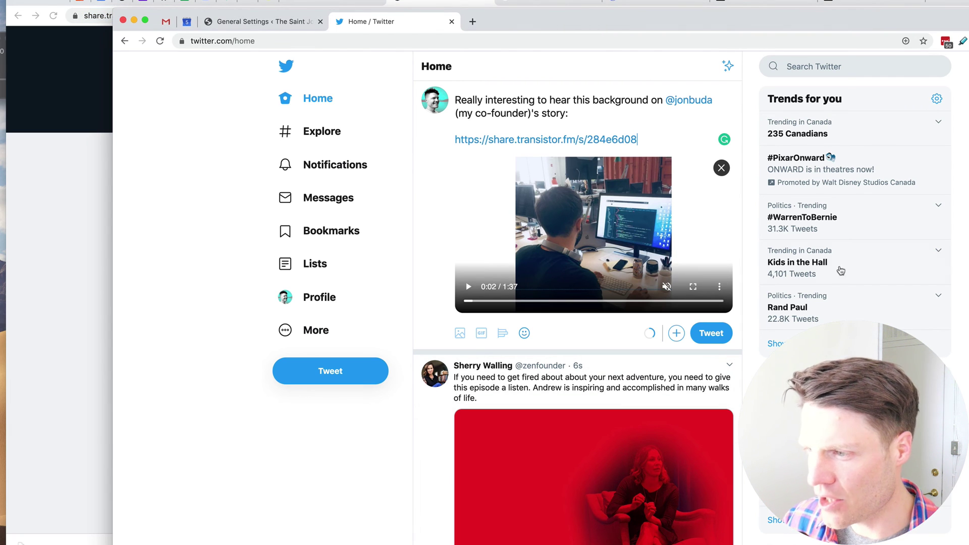
- Check the Code Story episode page, then return to the Twitter draft with its link and video
click(853, 4)
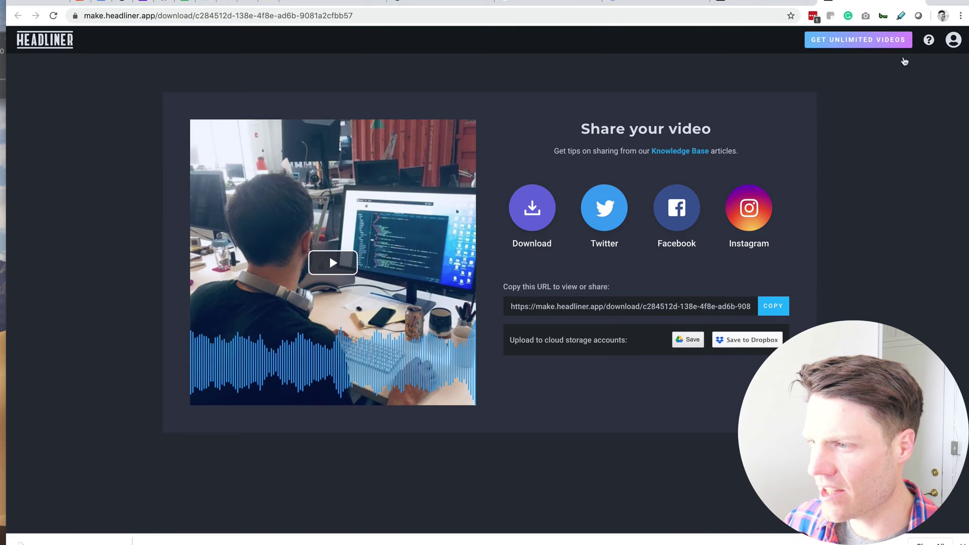
key(super+grave)
key(super+grave)
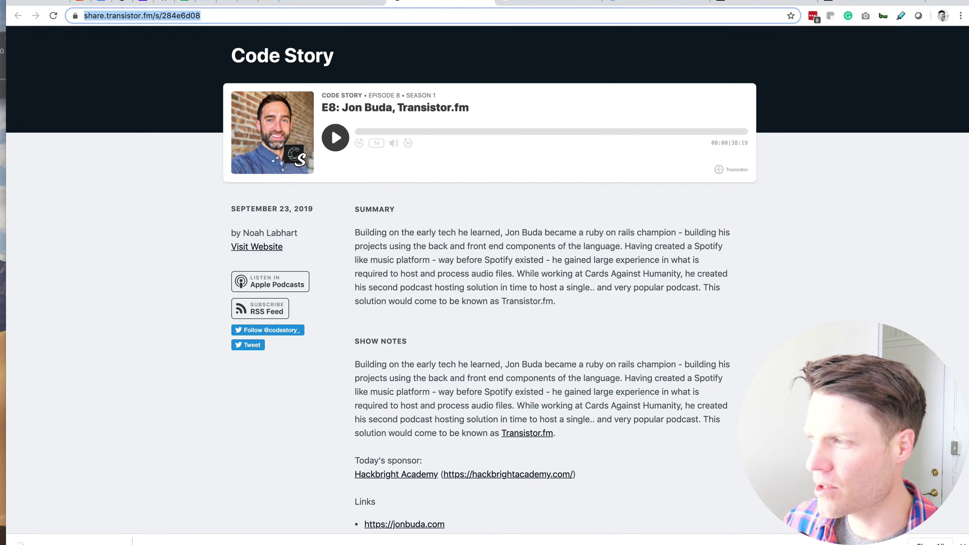
key(super+grave)
text(https://share.transistor.fm/s/284e6d08)
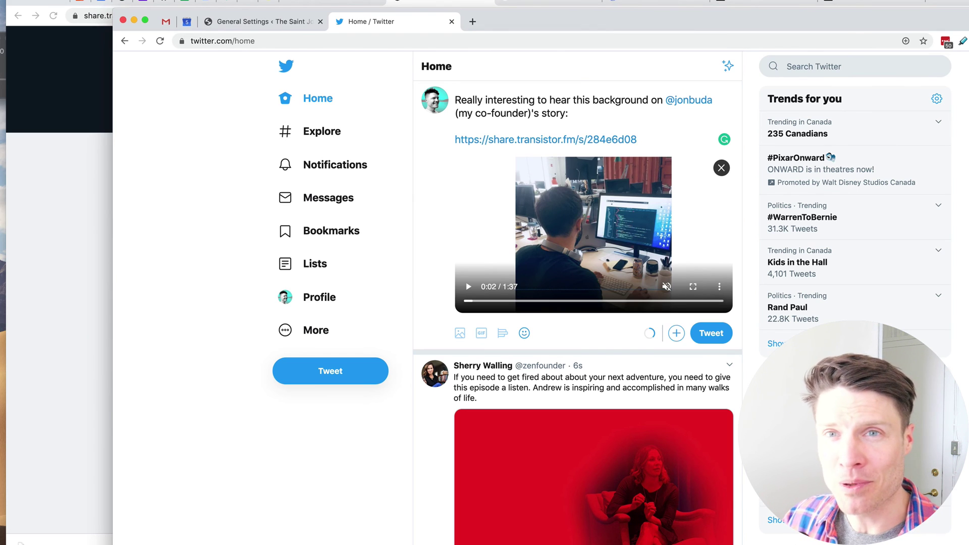